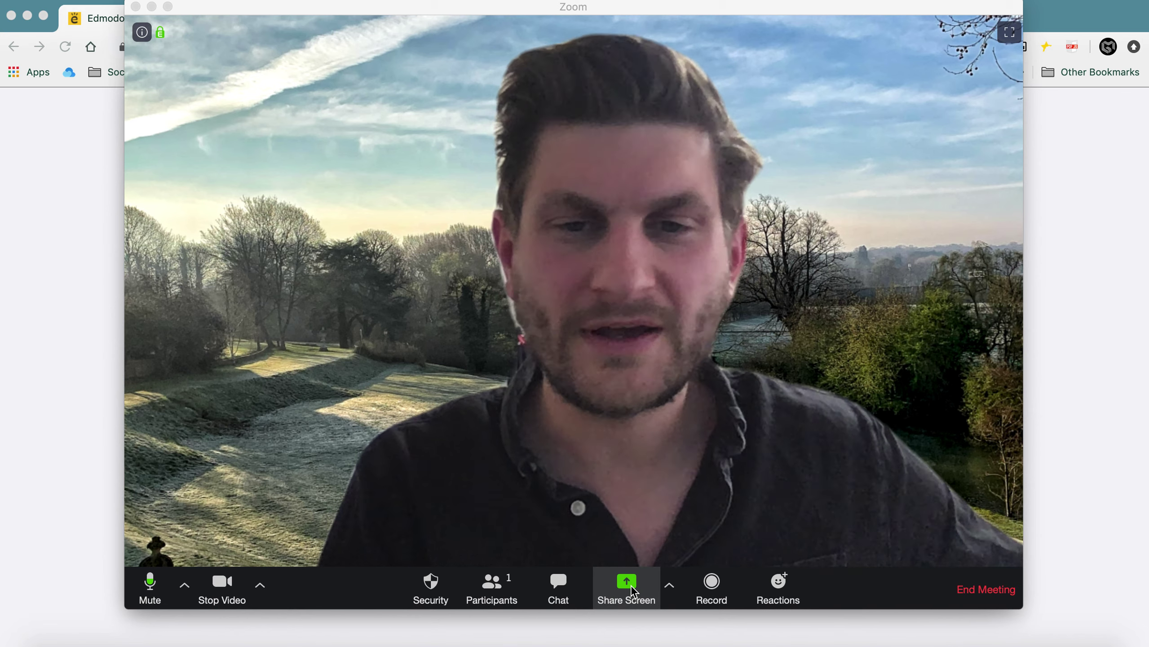
Open Zoom's share picker listing the desktop, whiteboard and app windows.
click(631, 585)
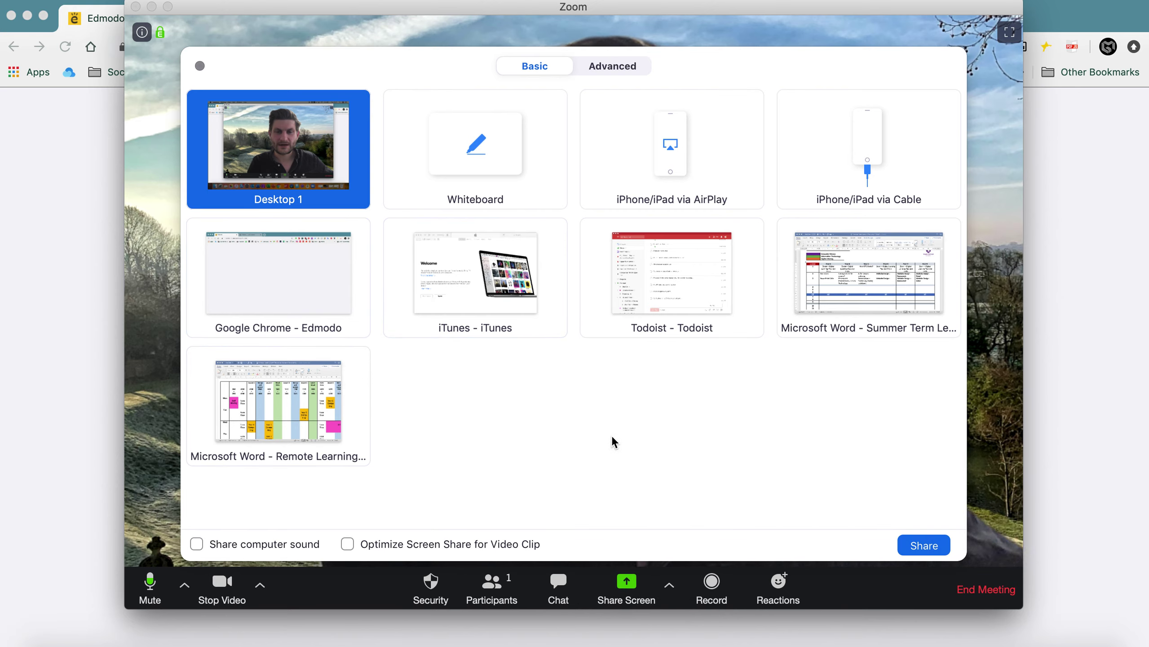
Share the Google Chrome window, then switch to the Settings tab and back to Edmodo.
click(318, 281)
click(922, 548)
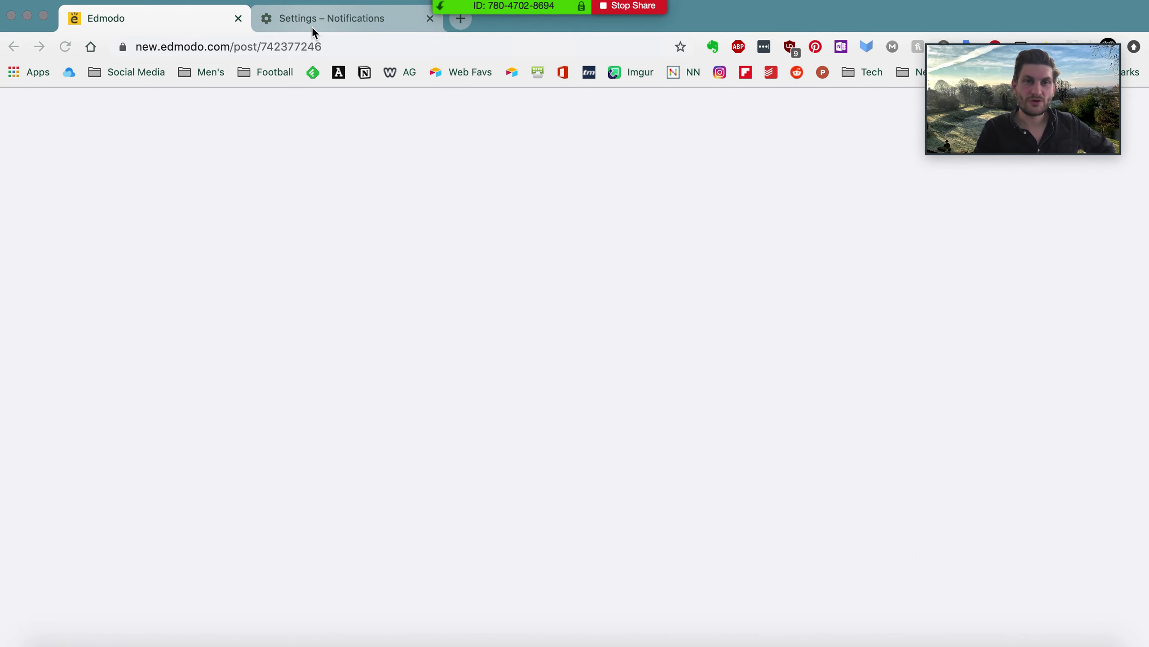
click(312, 30)
click(208, 23)
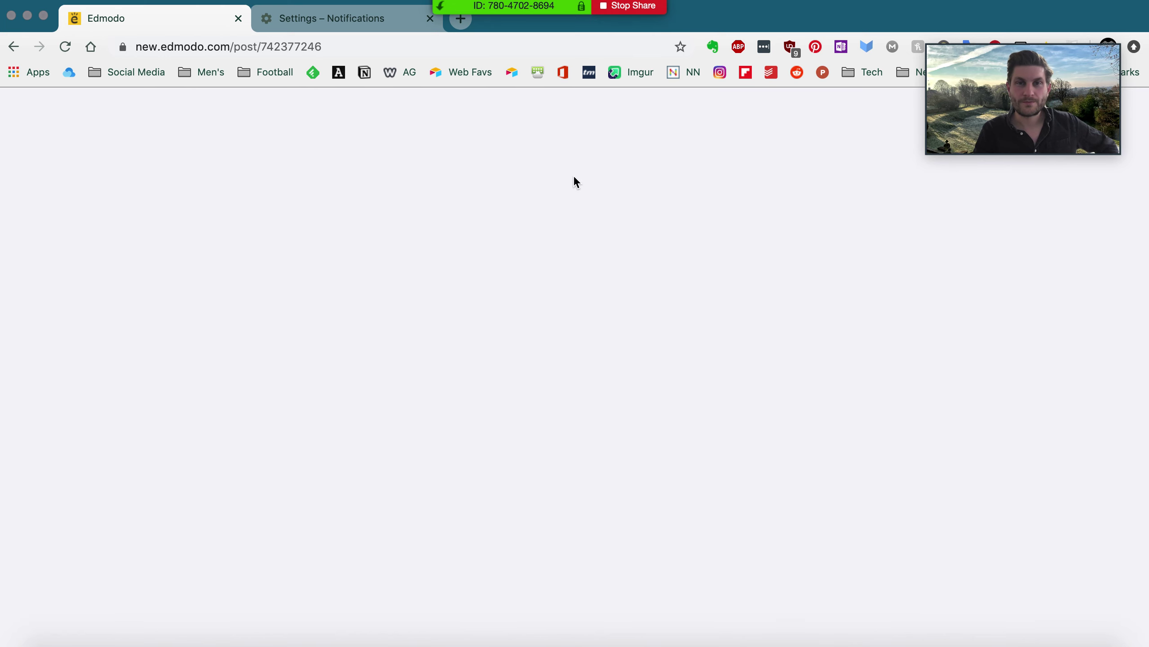
Stop the browser share and start sharing the Zoom whiteboard instead.
click(628, 7)
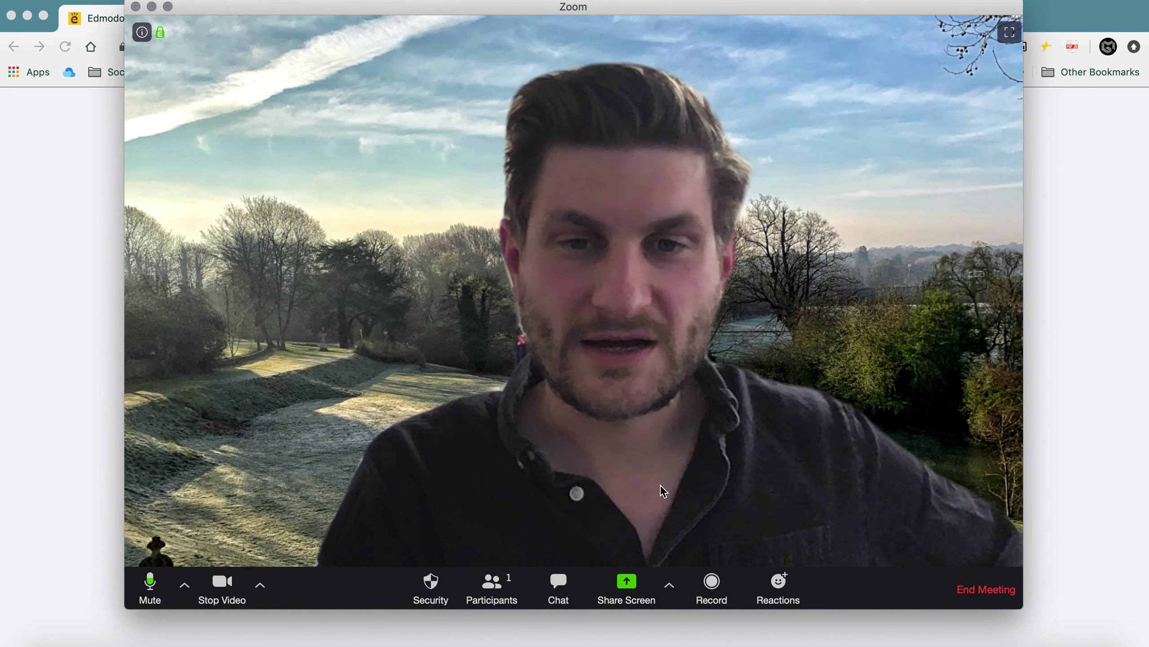
click(629, 592)
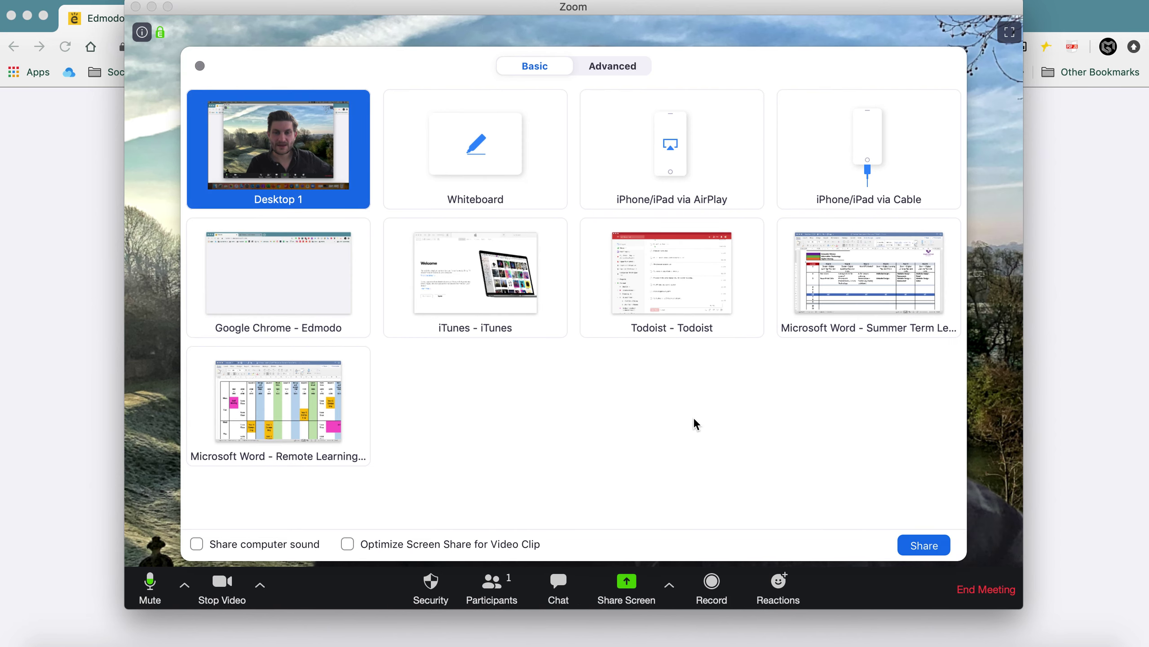
click(476, 153)
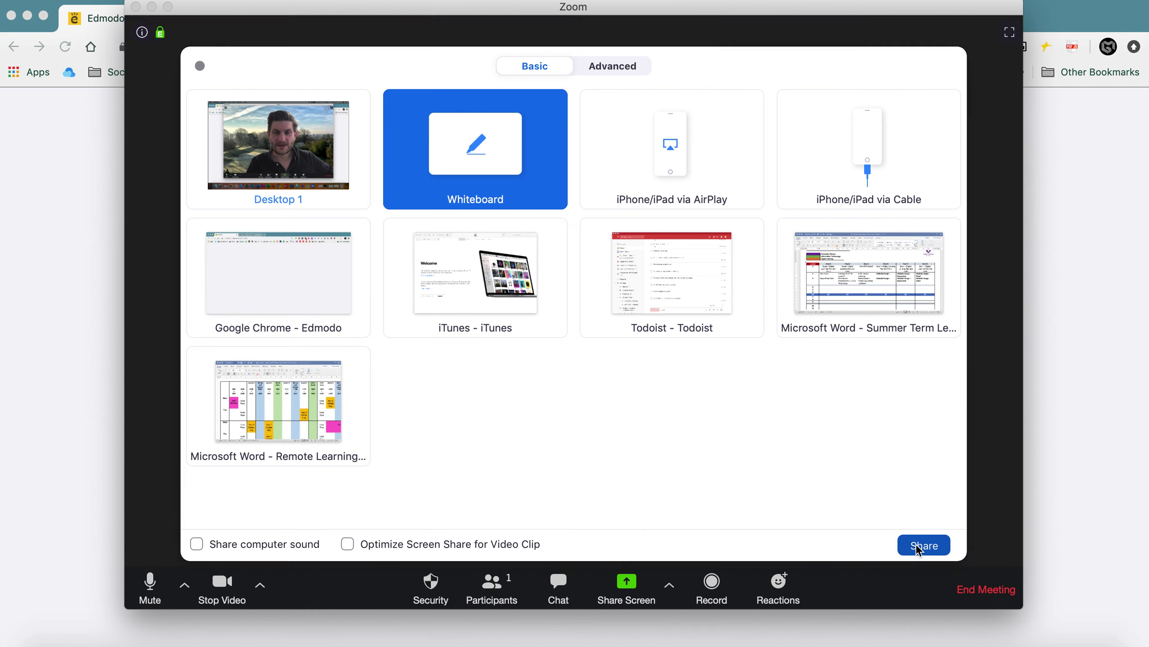
click(917, 546)
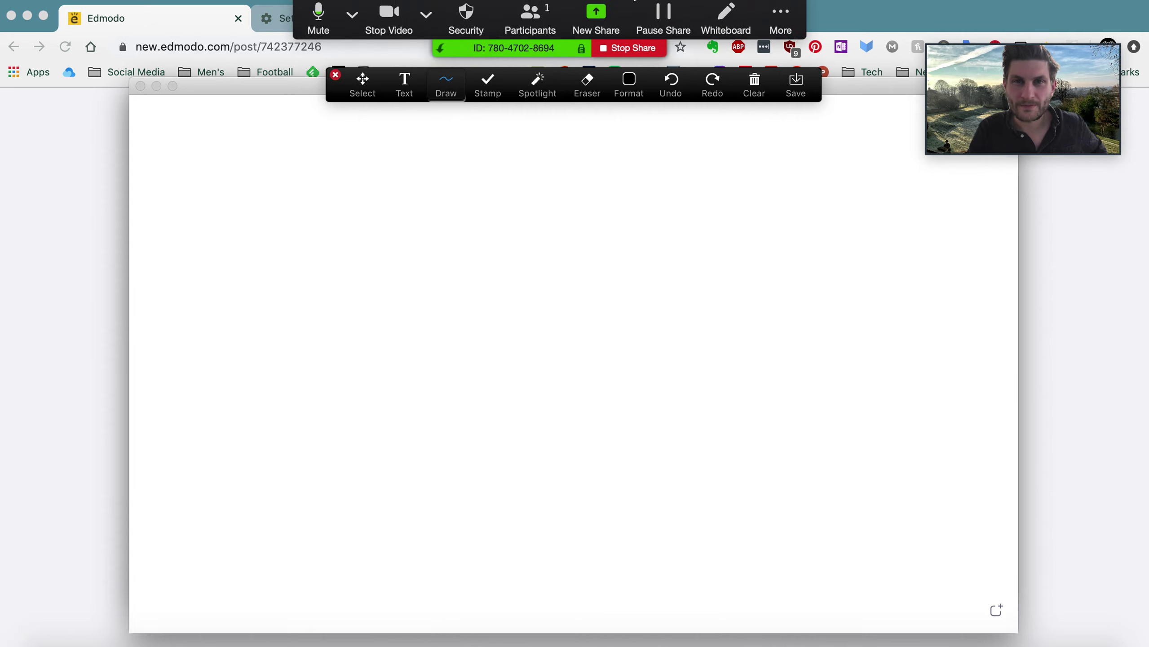
Disable attendee annotation on the shared whiteboard from the More menu.
click(770, 34)
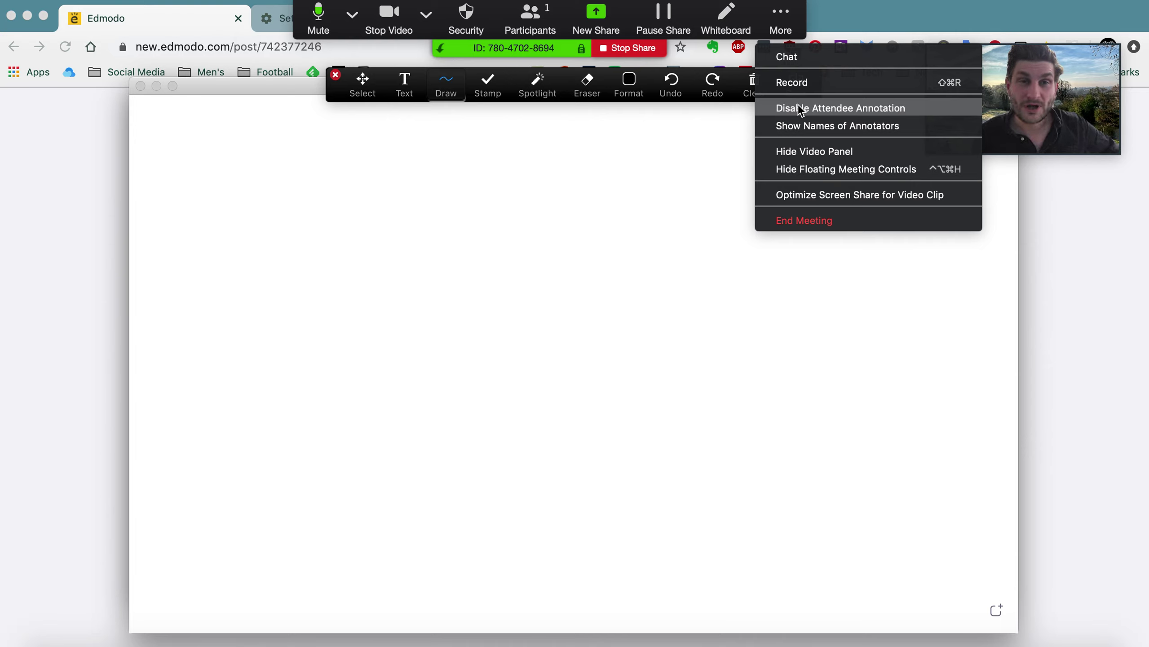
click(798, 110)
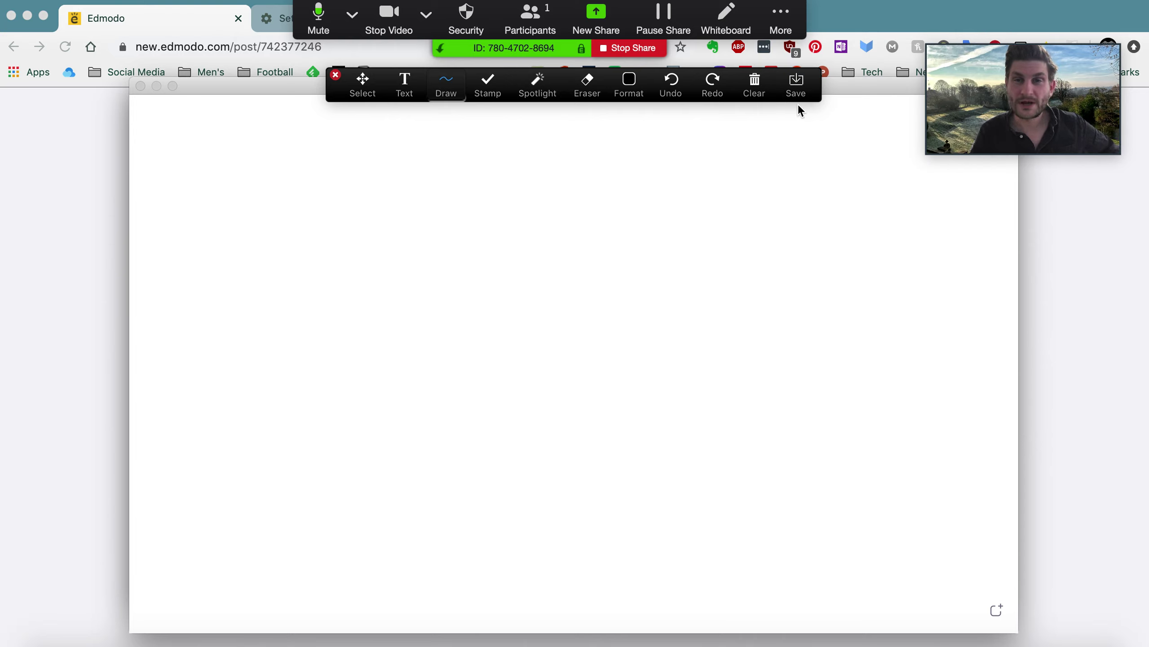
Reopen the More menu in the floating meeting controls.
click(781, 13)
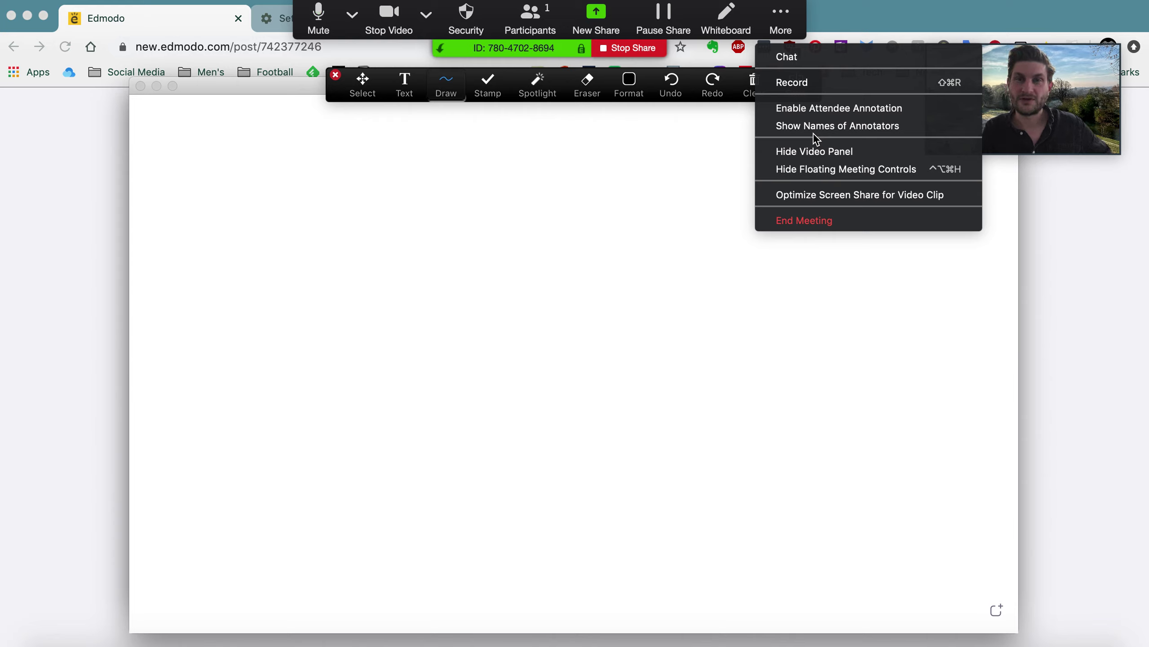
Pause the whiteboard share from the top controls, then resume it.
click(662, 20)
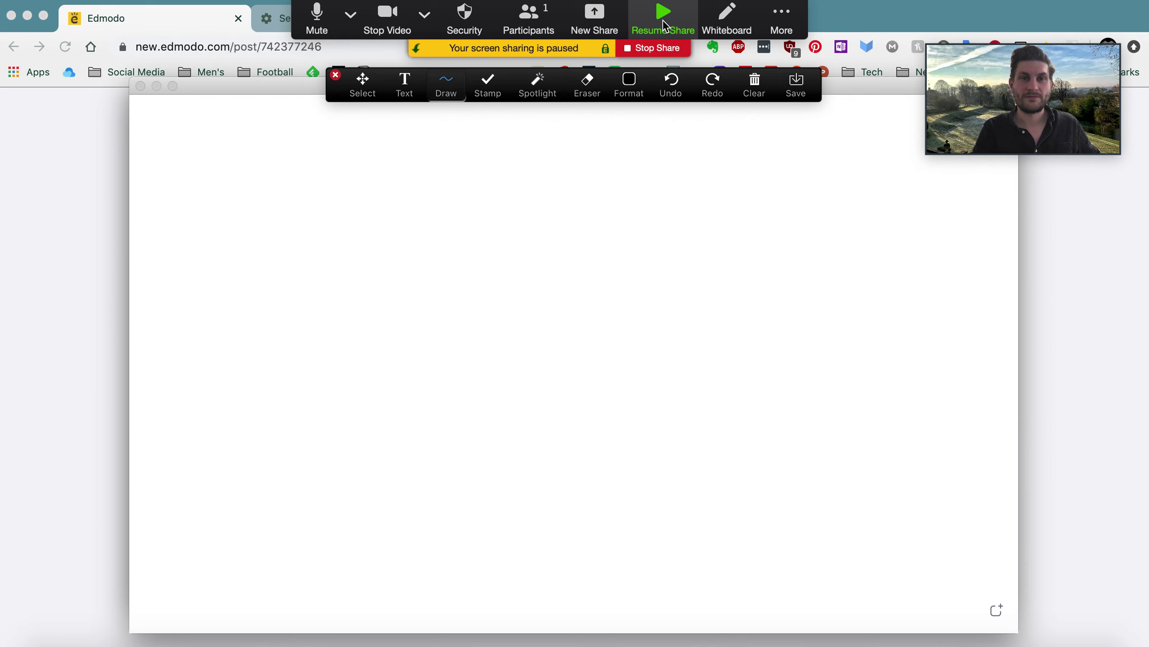
click(662, 23)
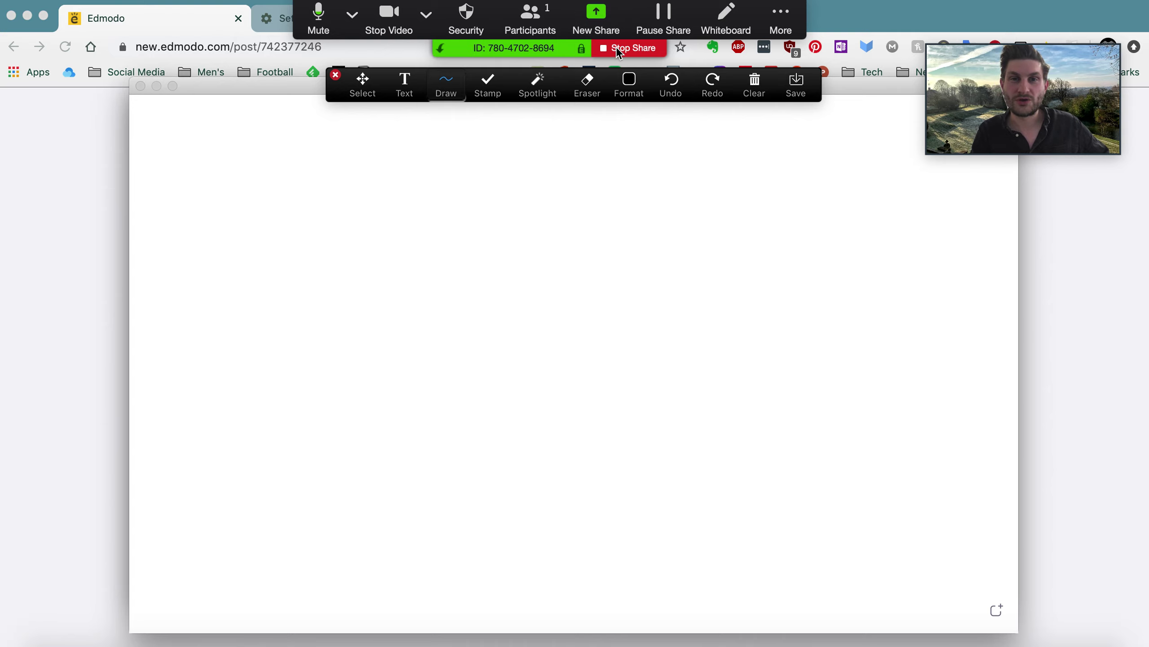
click(777, 27)
click(778, 25)
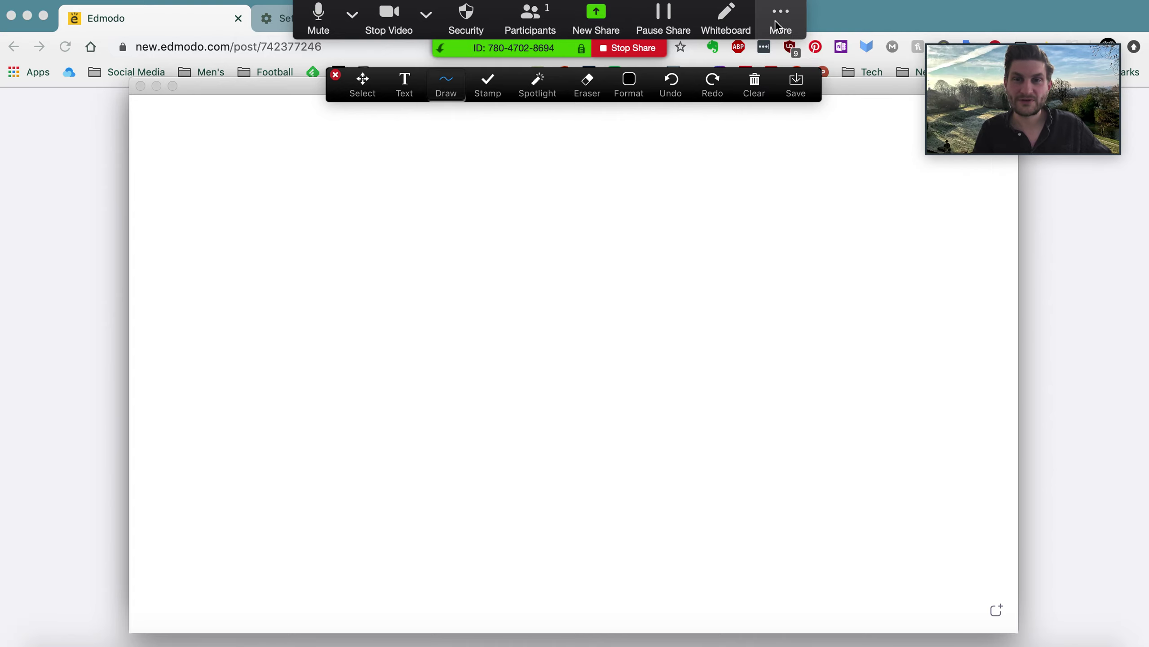